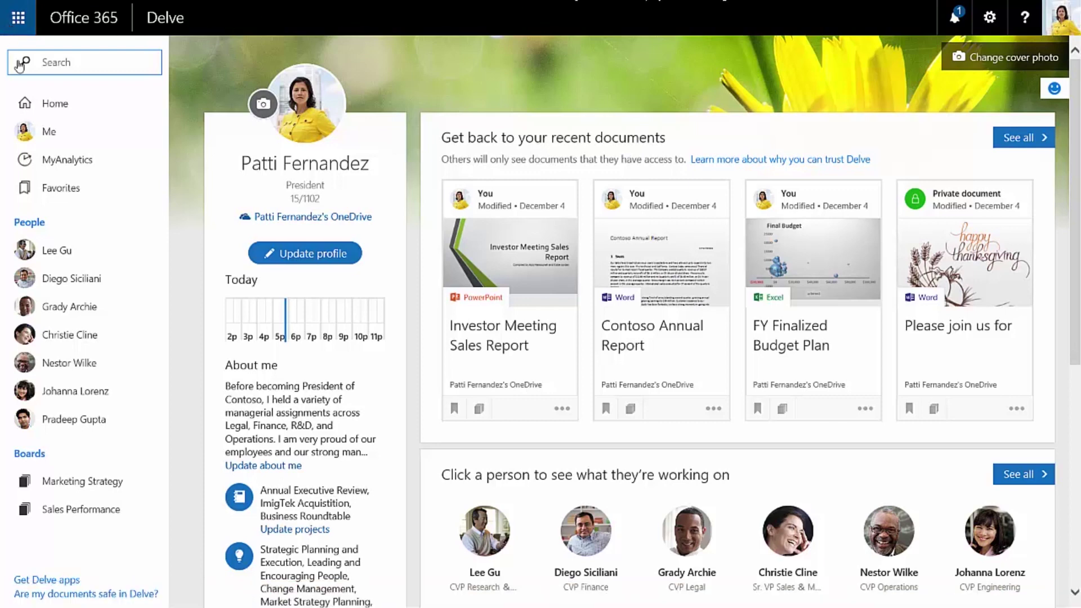
# Fill in a new group form in Outlook People with the name Executive Review Board and description "To review prior to board meeting."
pyautogui.click(18, 18)
pyautogui.press('Escape')
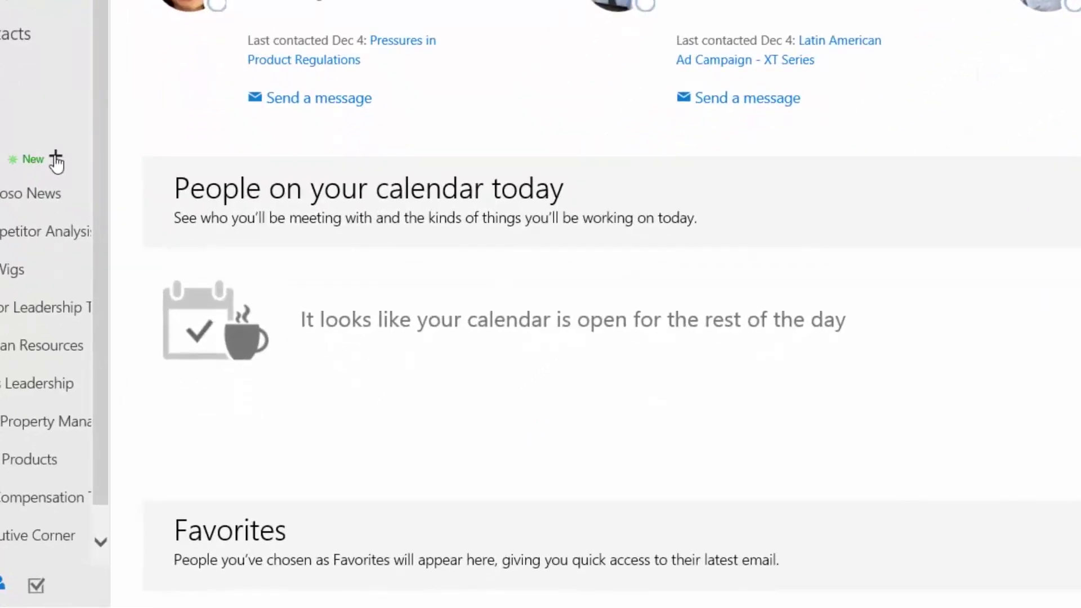
pyautogui.click(56, 160)
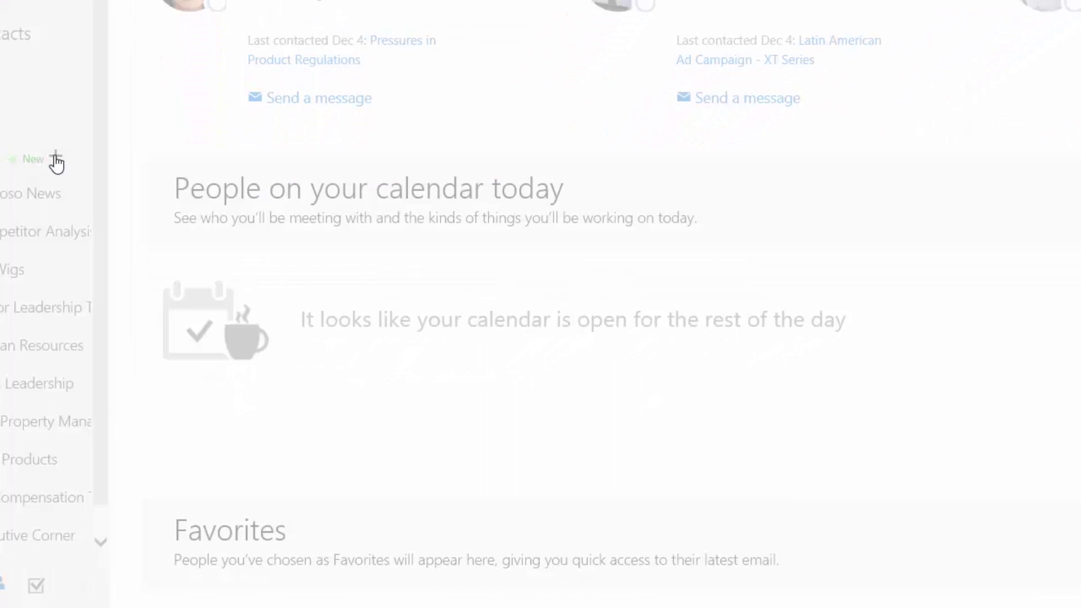
pyautogui.write('Executive Review Board')
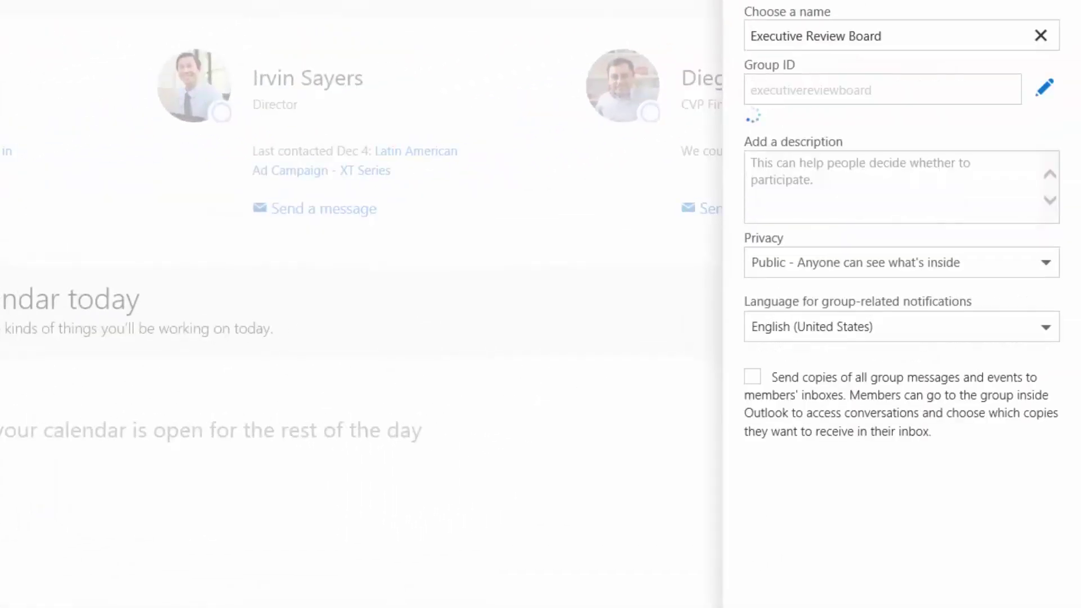
pyautogui.click(801, 188)
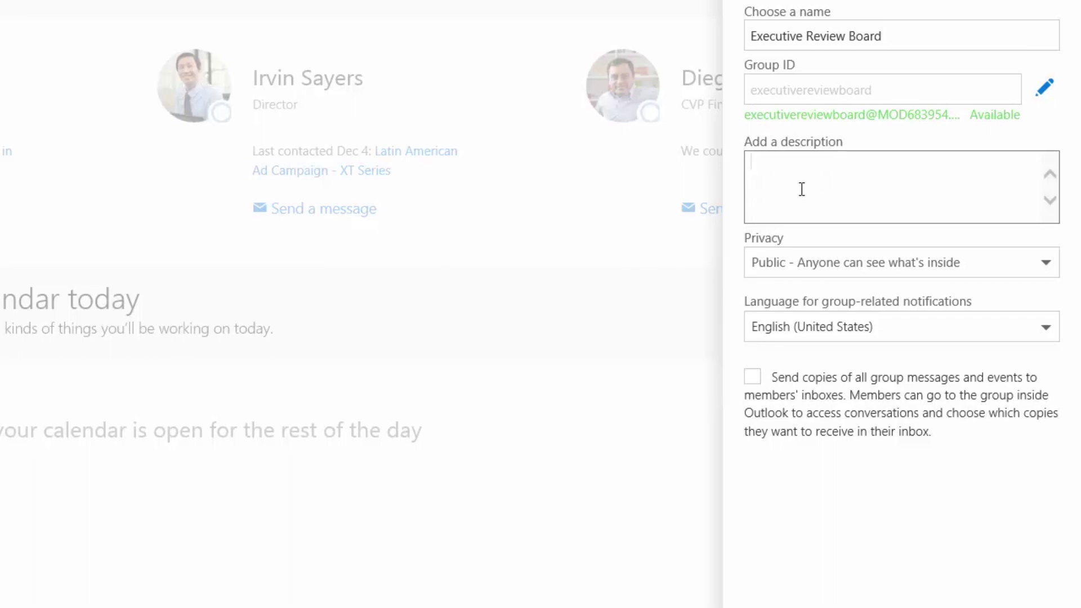
pyautogui.write('To review prior to board meeting.')
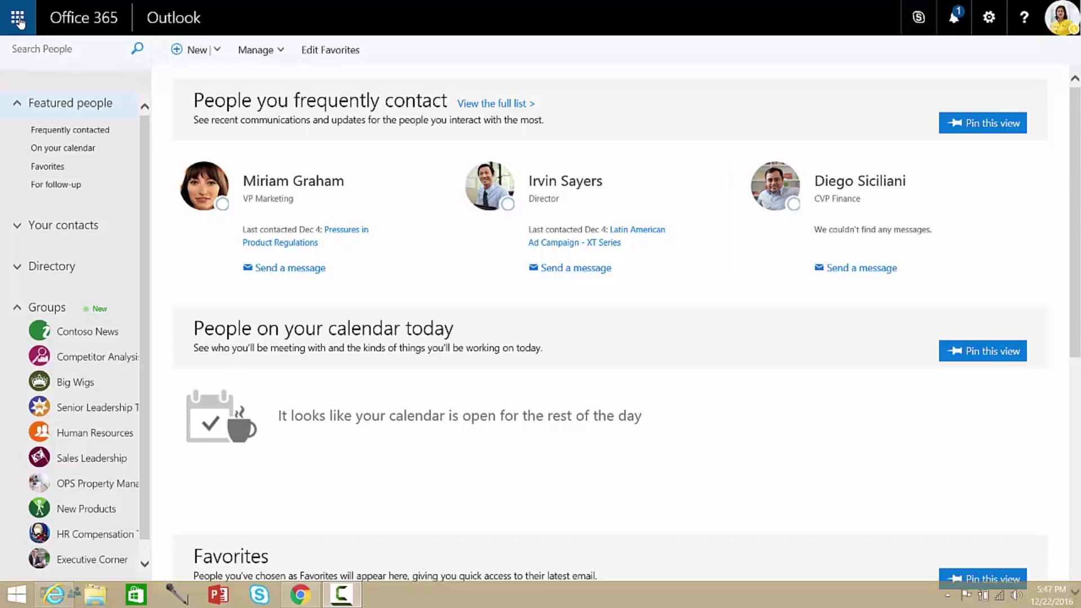
# Start a New Office 365 Group request summarized as Executive Review Board, with approver notes "For leadership team to discuss high priority topics."
pyautogui.click(18, 22)
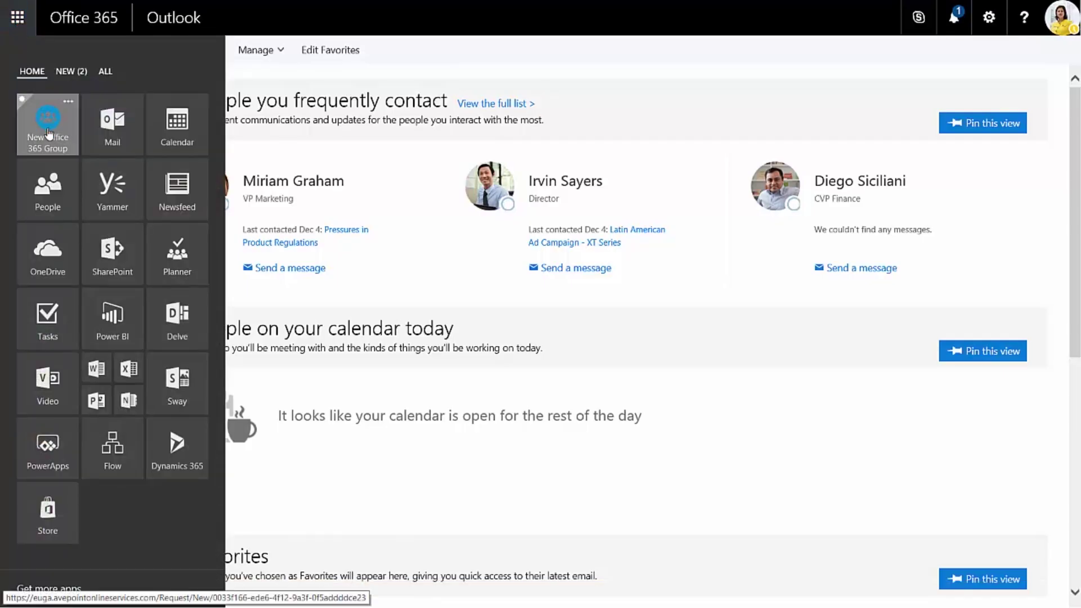
pyautogui.click(66, 149)
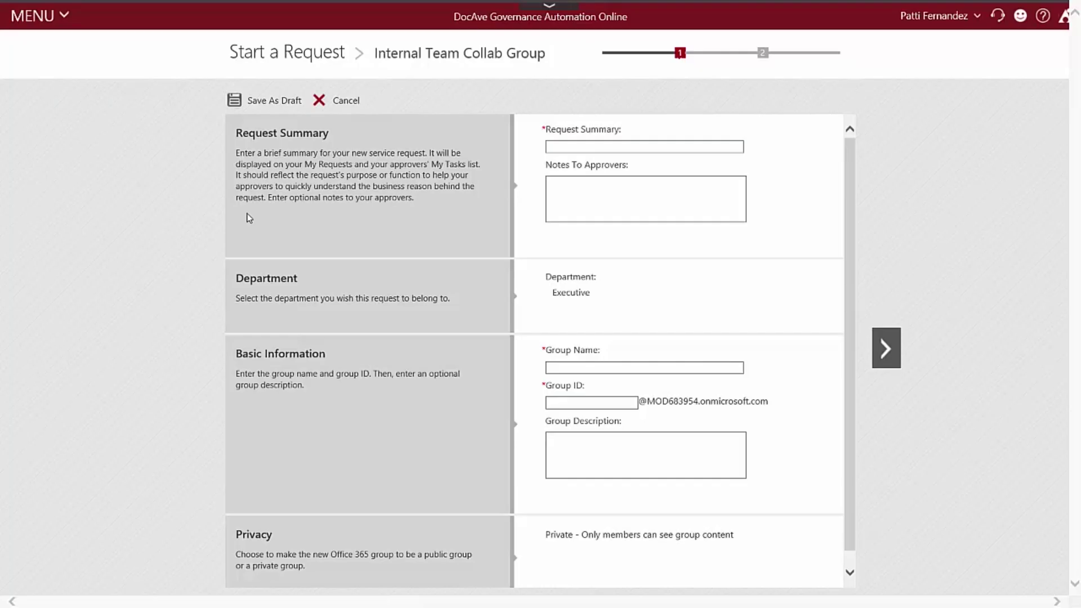
pyautogui.click(738, 146)
pyautogui.write('Executive Review Board')
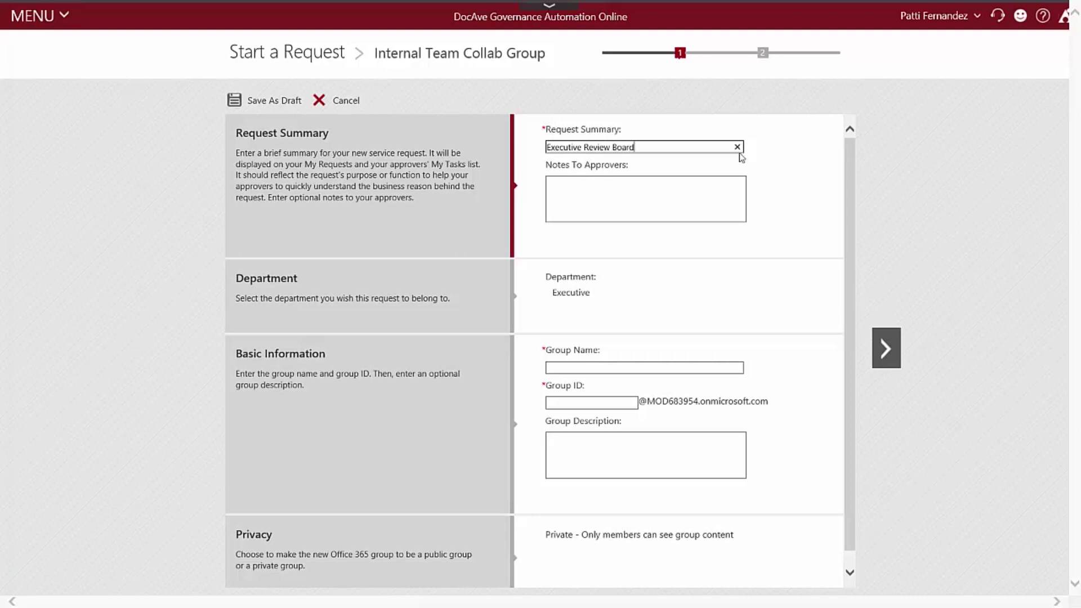
pyautogui.click(704, 190)
pyautogui.write('For leadership team to discuss high priority is')
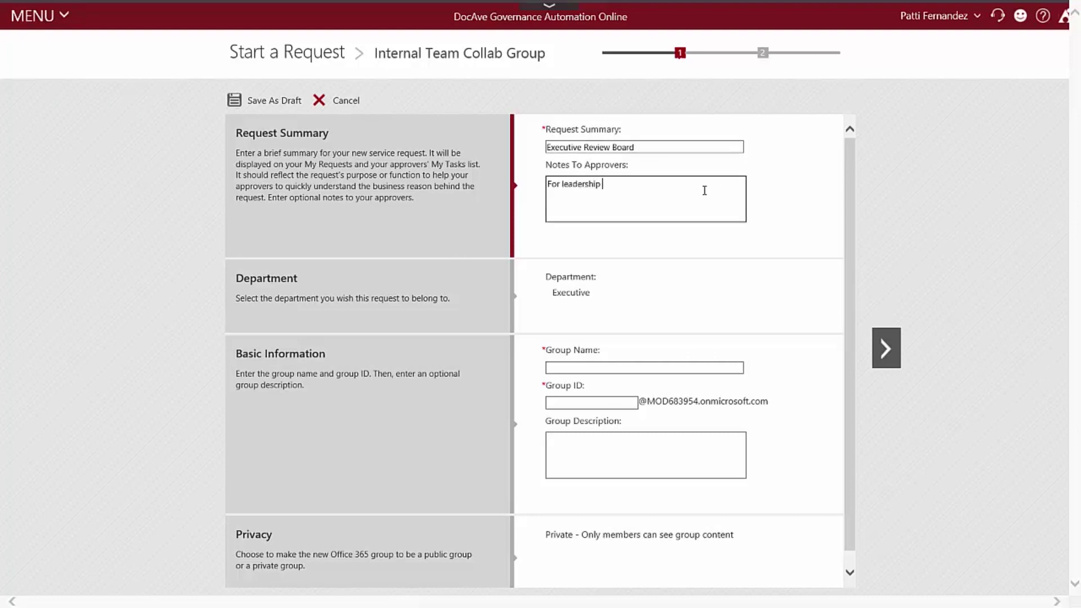
pyautogui.press('BackSpace')
pyautogui.press('BackSpace')
pyautogui.write('topics.')
# Name the requested group Executive Review Board, leave its description empty and continue to the request's second page
pyautogui.scroll(-1, 685, 349)
pyautogui.click(685, 349)
pyautogui.write('Executive Review Board')
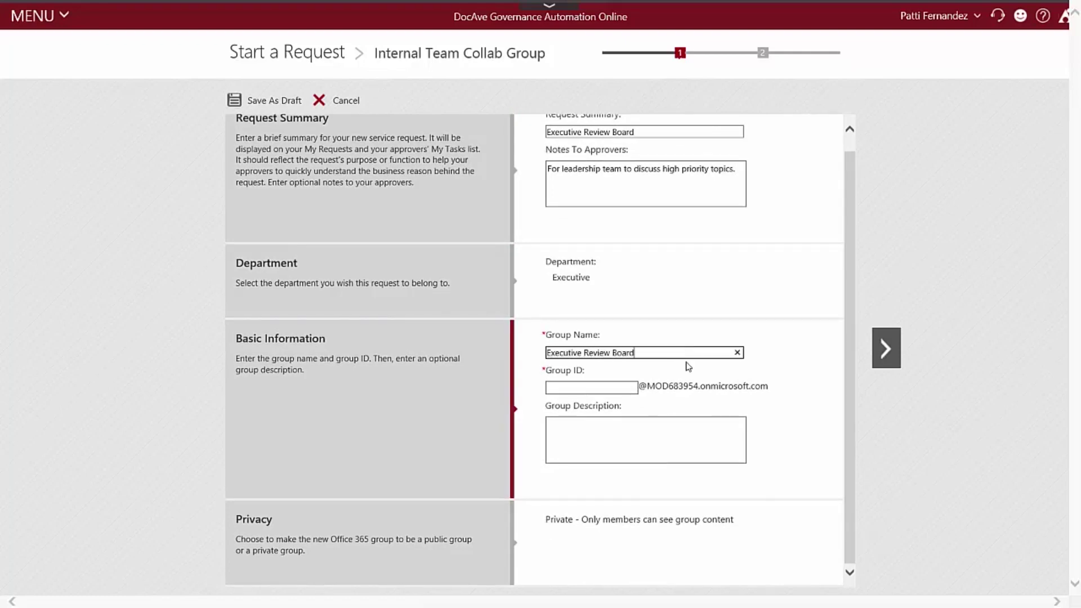
pyautogui.click(671, 435)
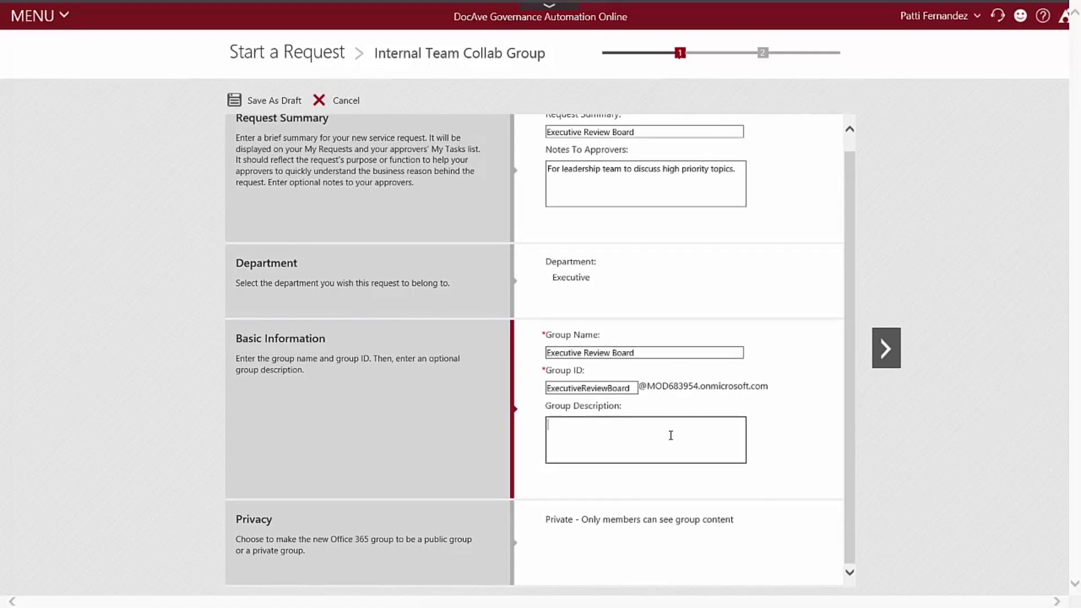
pyautogui.click(882, 354)
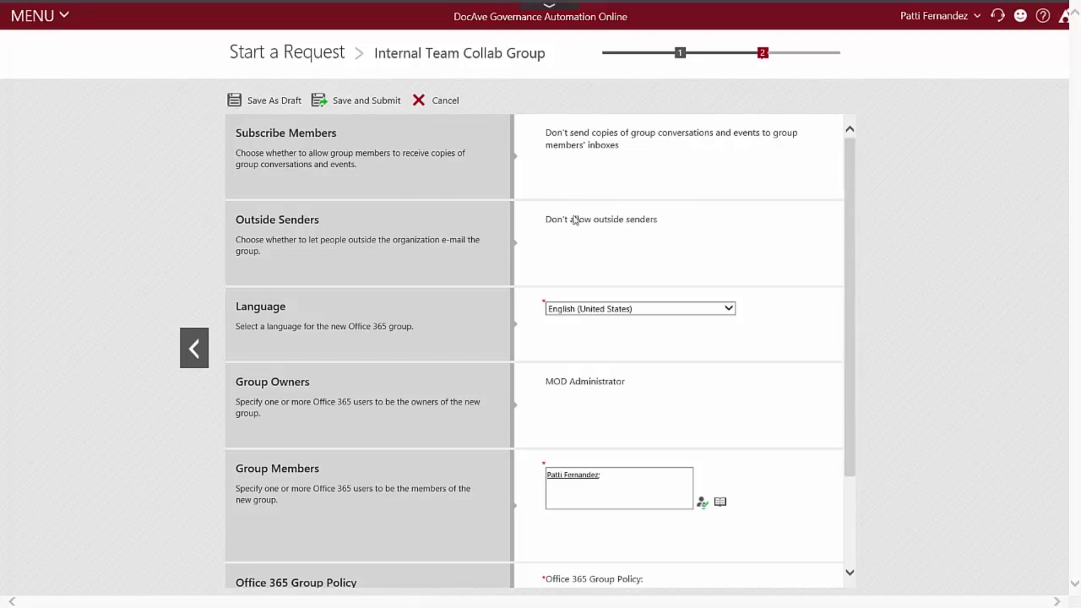
# Find the second colleague in the directory, add them to the group members and submit the request
pyautogui.moveTo(852, 285); pyautogui.dragTo(847, 383)
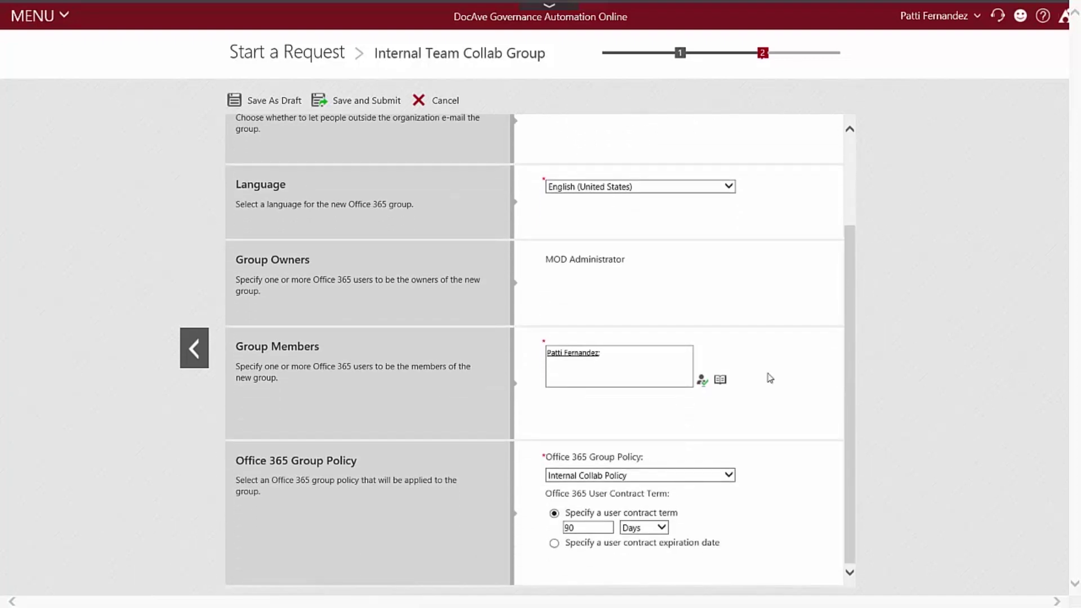
pyautogui.click(719, 380)
pyautogui.click(567, 154)
pyautogui.write('Adele')
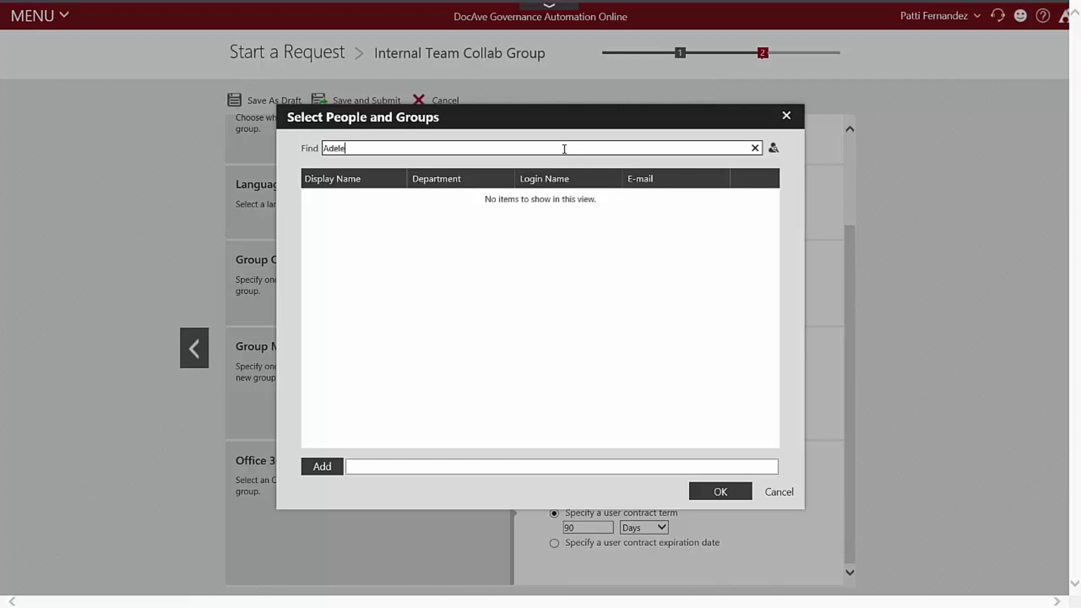
pyautogui.press('Return')
pyautogui.click(337, 199)
pyautogui.click(322, 466)
pyautogui.click(721, 491)
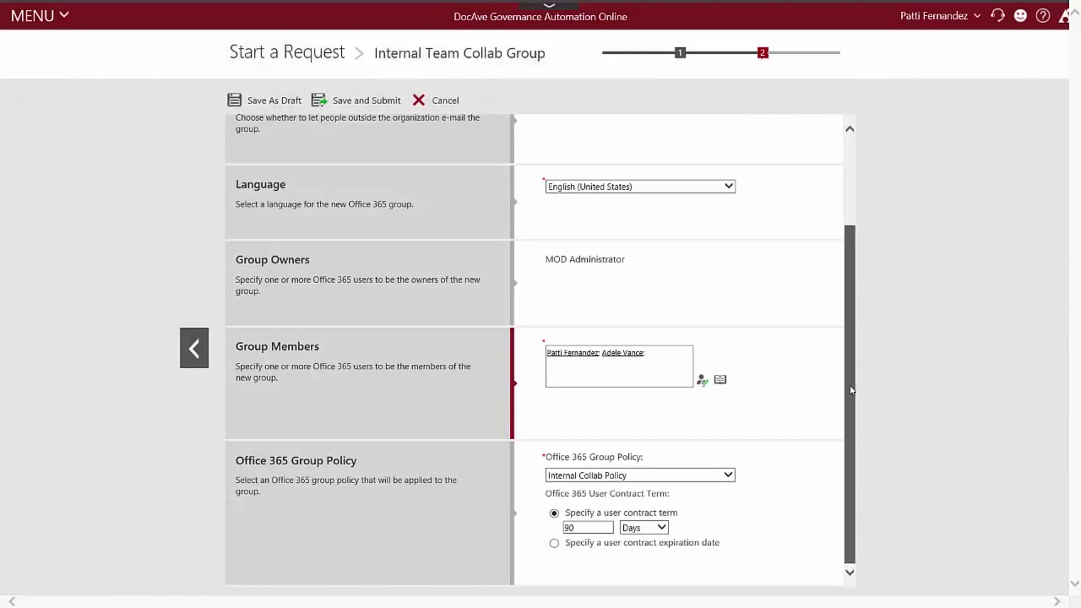
pyautogui.click(356, 102)
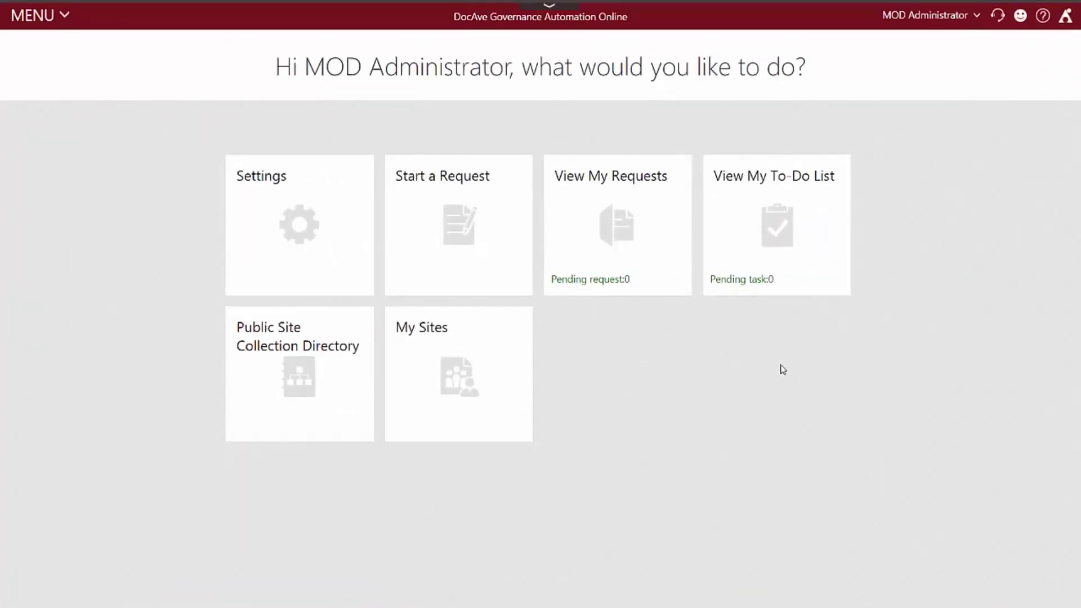
# Approve the Executive Review Board request from the administrator's to-do list, adding a comment that wishes the requester good luck
pyautogui.click(751, 256)
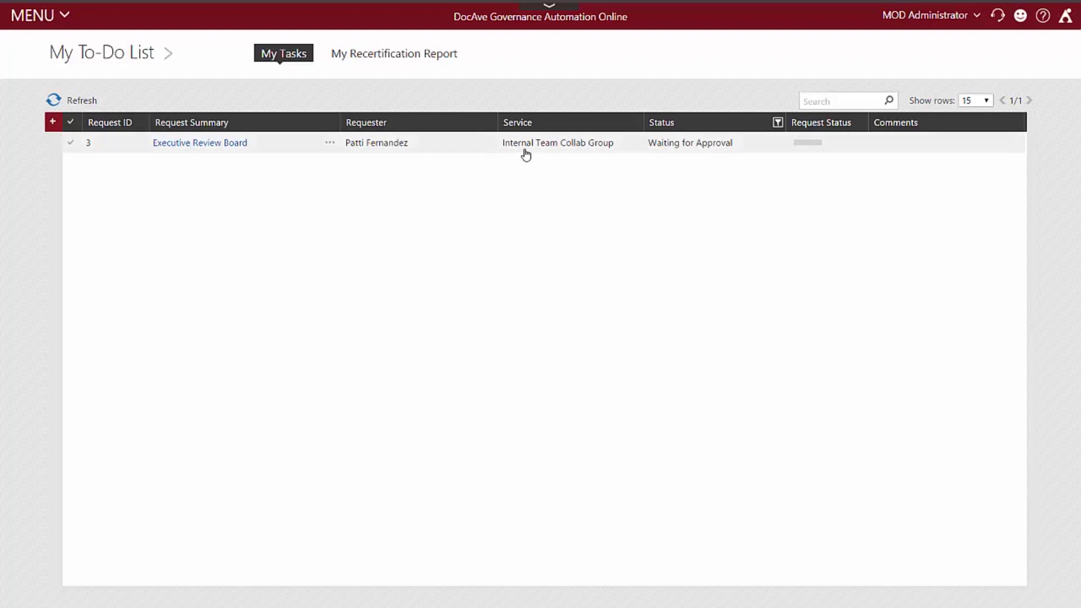
pyautogui.click(71, 145)
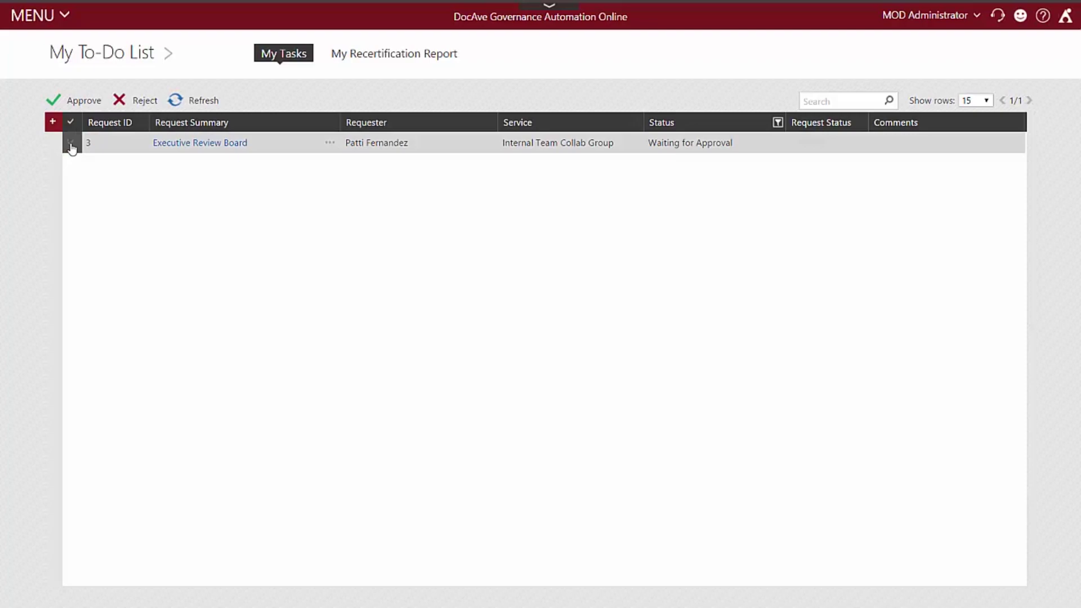
pyautogui.click(76, 103)
pyautogui.write('Good luck P')
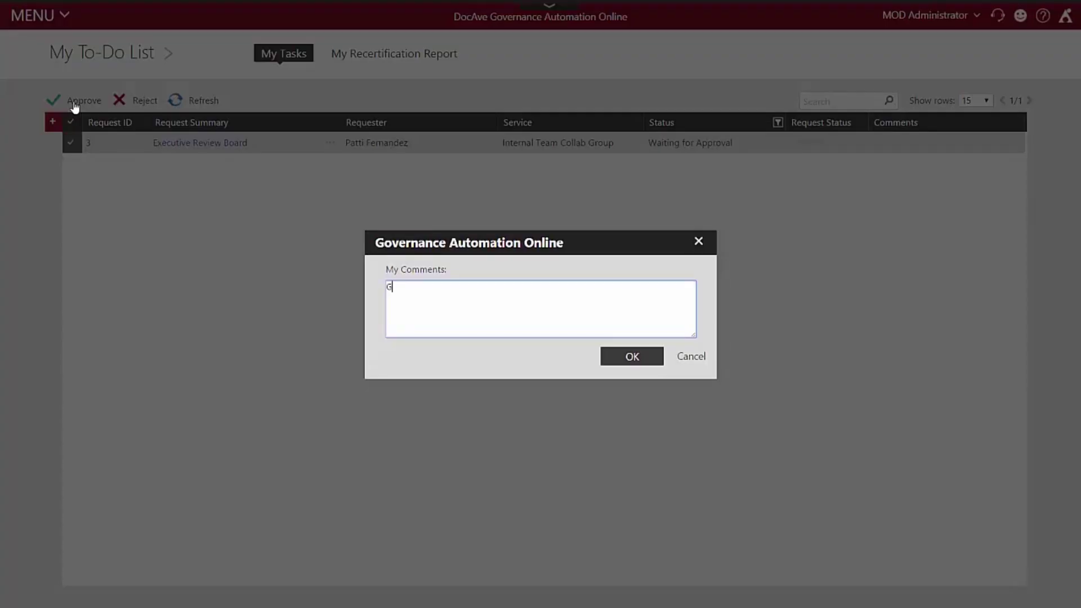
pyautogui.write('atti! :)')
pyautogui.click(646, 358)
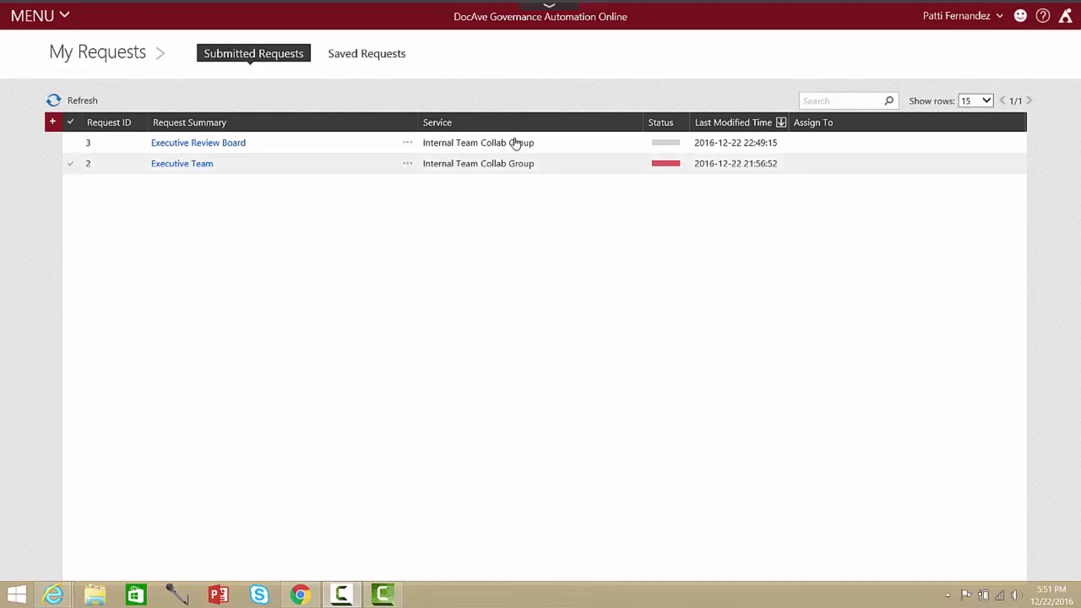
# Review the submitted Executive Review Board request's details, including its status, privacy, owners, members and group policy
pyautogui.click(184, 142)
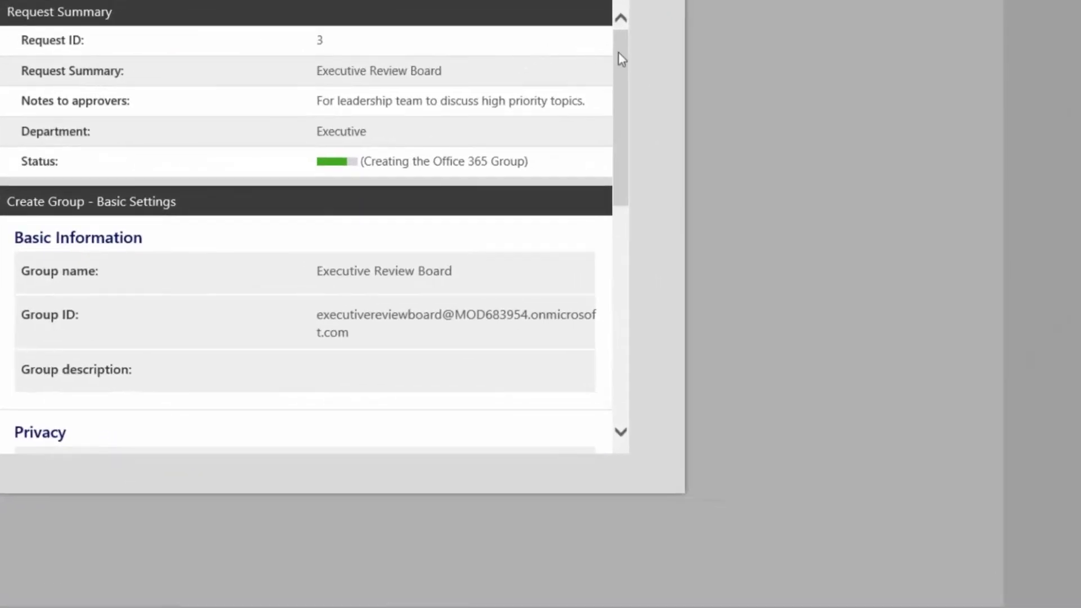
pyautogui.moveTo(618, 52); pyautogui.dragTo(623, 99)
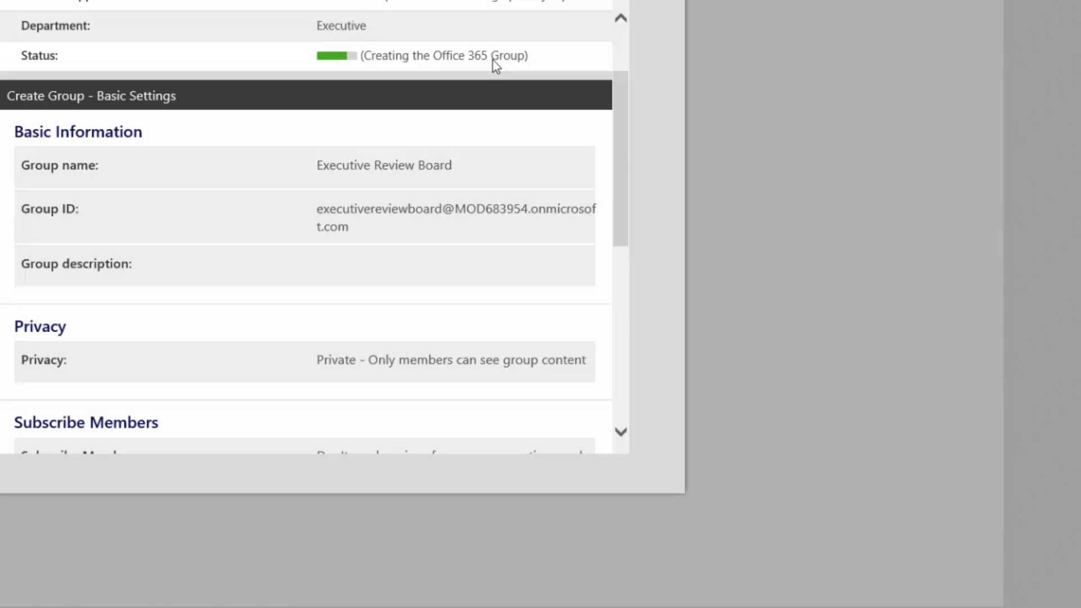
pyautogui.moveTo(622, 115); pyautogui.dragTo(618, 281)
pyautogui.moveTo(315, 293); pyautogui.dragTo(422, 292)
pyautogui.click(445, 294)
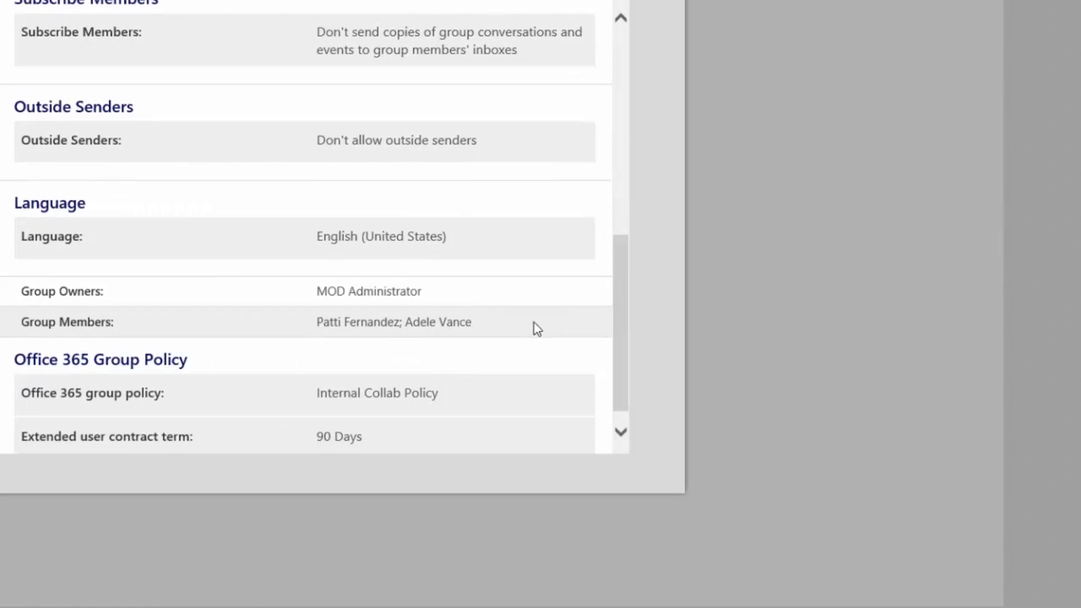
pyautogui.moveTo(622, 316); pyautogui.dragTo(625, 323)
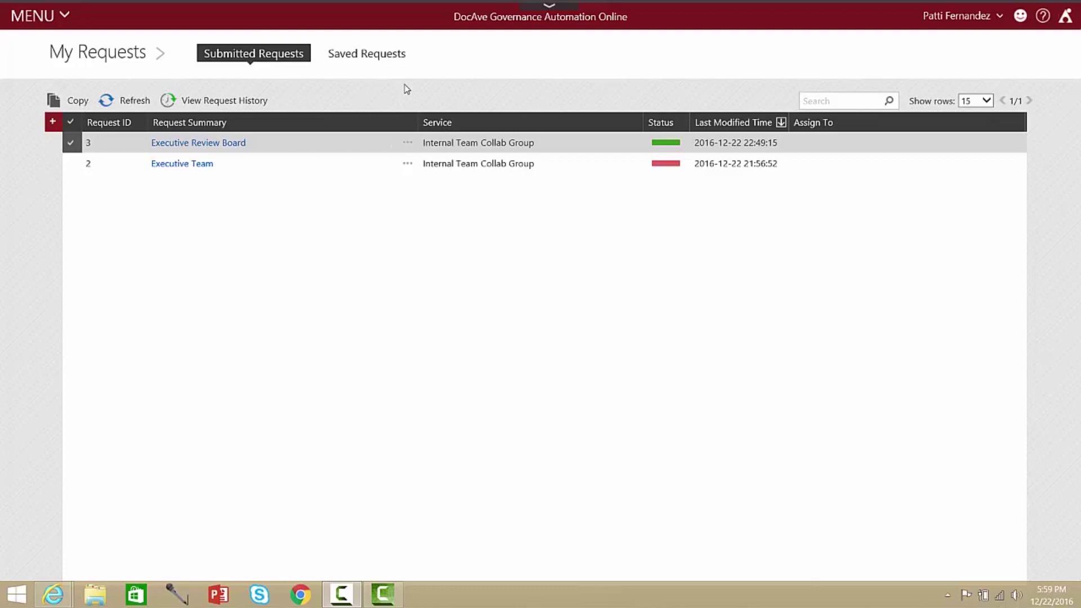
# Switch to Outlook People, open the Executive Review Board group and check its members and owners
pyautogui.click(420, 17)
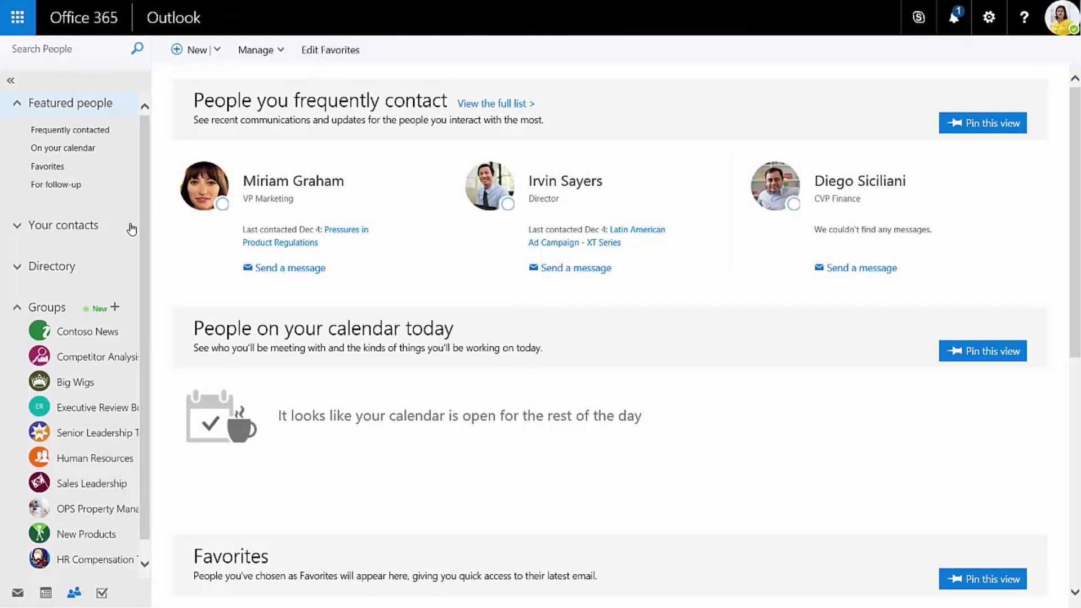
pyautogui.scroll(-1, 127, 234)
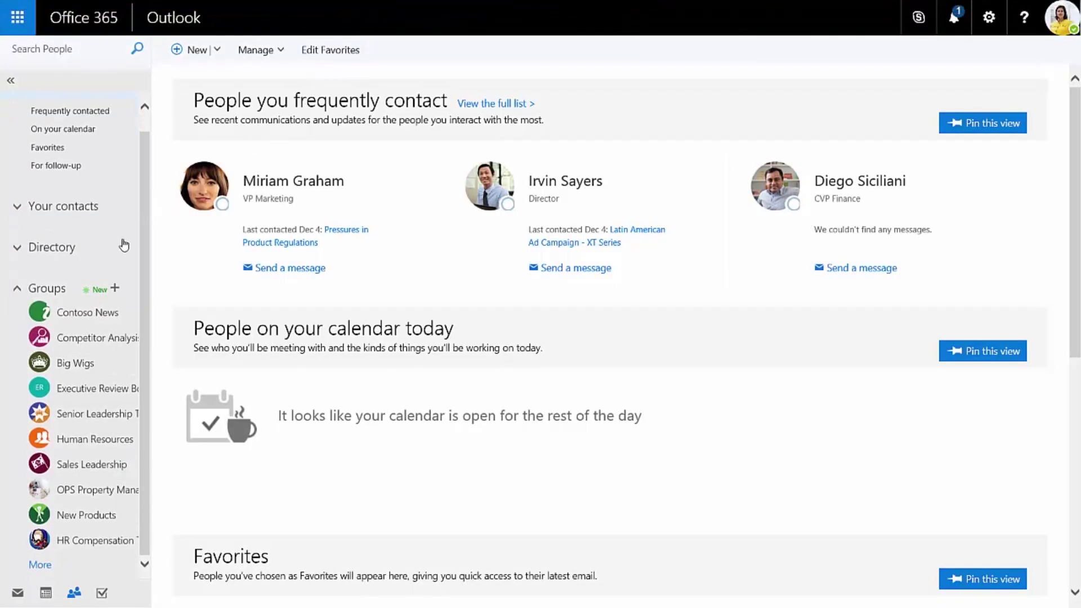
pyautogui.click(78, 389)
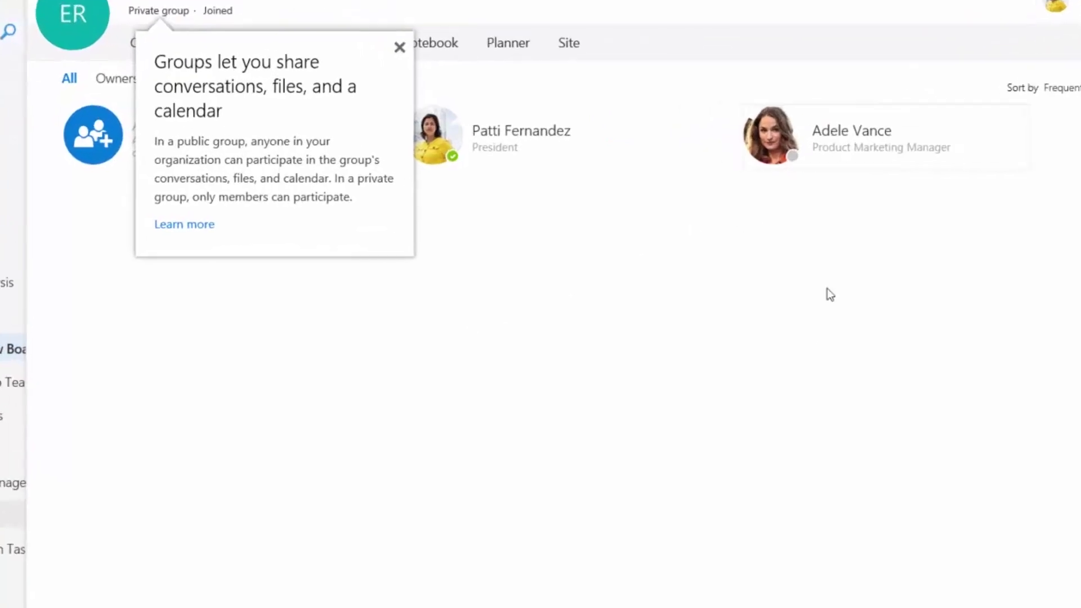
pyautogui.click(378, 21)
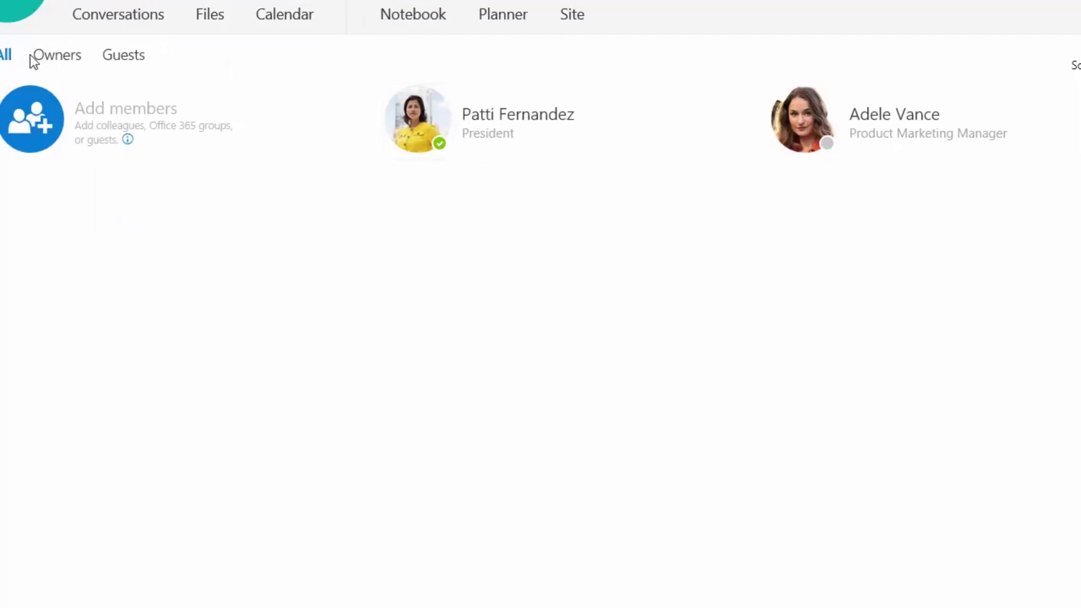
pyautogui.click(68, 58)
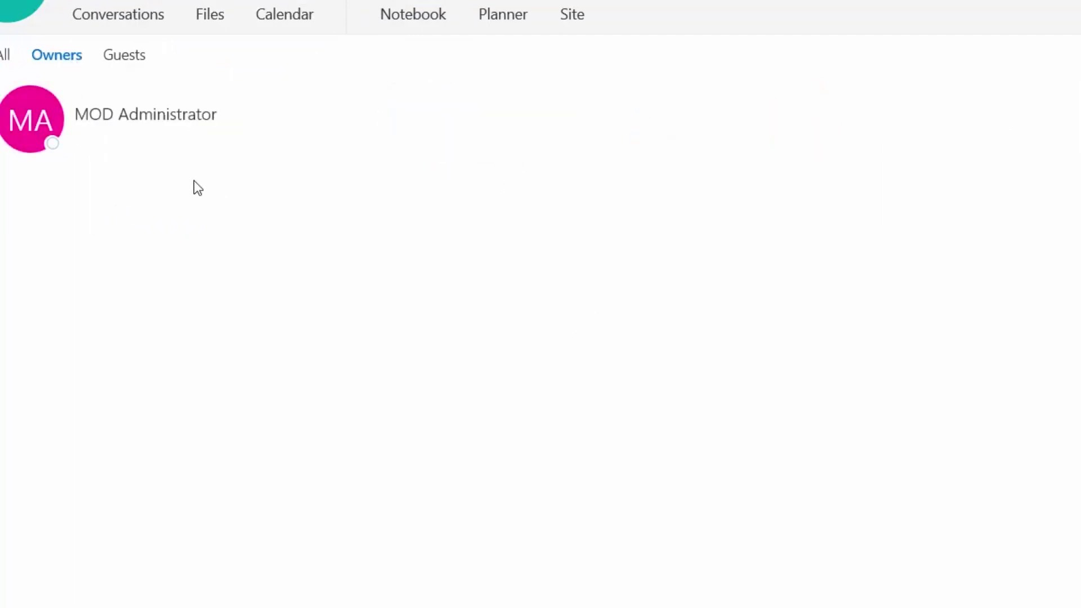